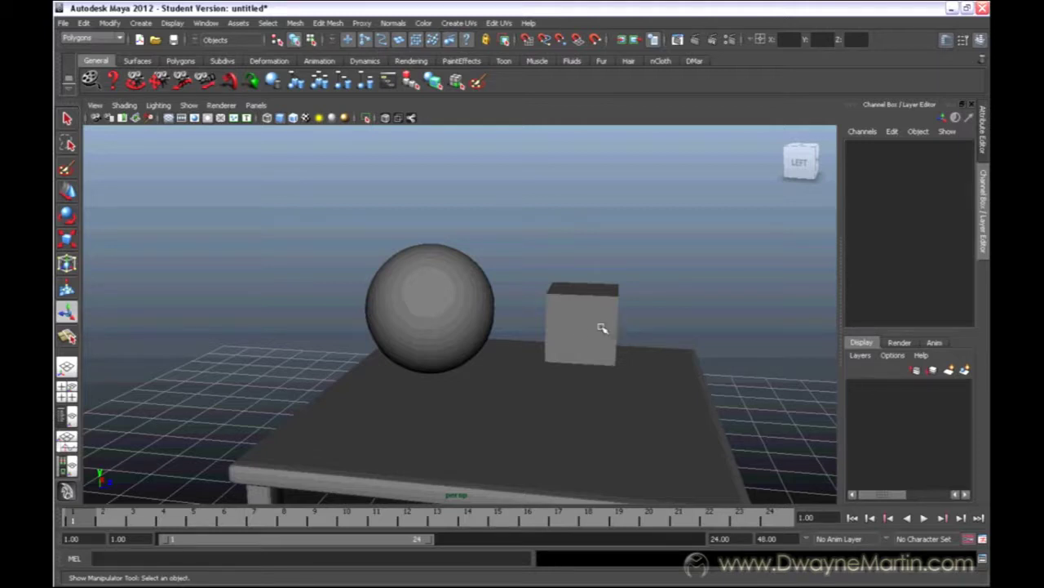
Step: Select the cube, the table and the sphere in turn to examine them as separate objects
alt+drag(606, 324, 573, 294)
alt+right_drag(573, 294, 681, 324)
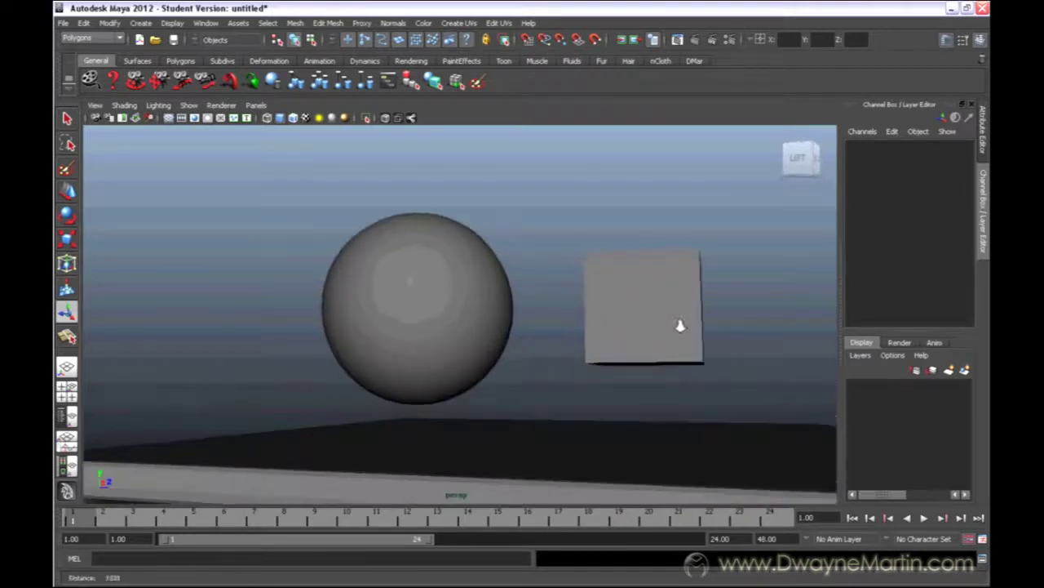
alt+drag(680, 324, 653, 285)
click(655, 280)
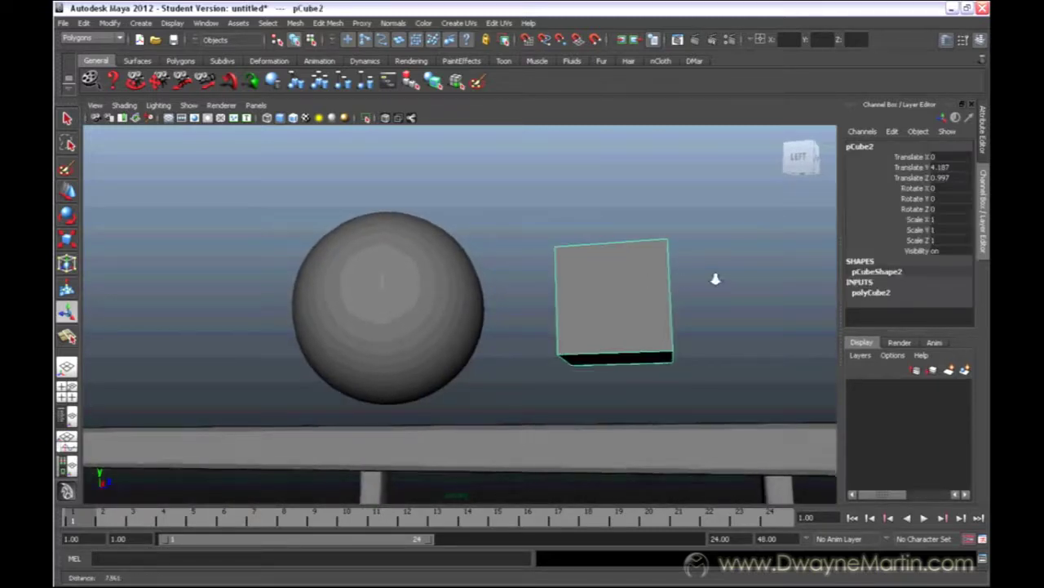
alt+right_drag(713, 279, 590, 312)
click(478, 388)
alt+drag(529, 336, 558, 366)
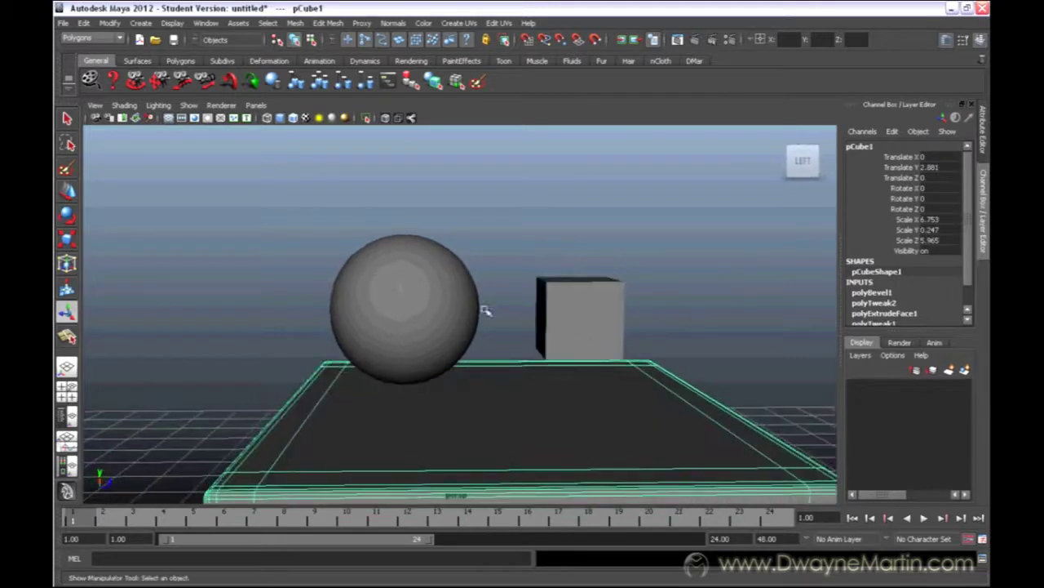
click(474, 307)
Step: Try moving the cube freely up and away from the sphere, and undo the move
alt+drag(529, 305, 653, 250)
click(600, 296)
key(w)
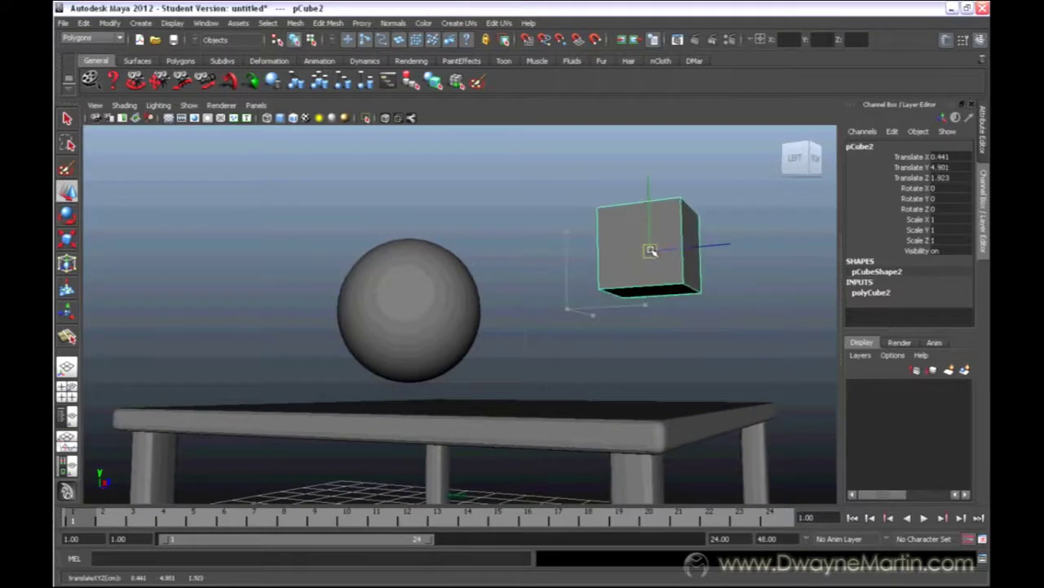
alt+drag(563, 267, 678, 266)
alt+middle_drag(678, 266, 636, 301)
alt+right_drag(637, 301, 617, 297)
alt+drag(617, 298, 592, 298)
key(ctrl+z)
Step: Place the cube on top of the sphere, at about Y 5.8 and Z -1.35
scroll(580, 327, up, 2)
drag(542, 362, 350, 227)
alt+middle_drag(300, 245, 384, 261)
alt+right_drag(383, 261, 574, 266)
alt+drag(574, 266, 450, 231)
click(513, 227)
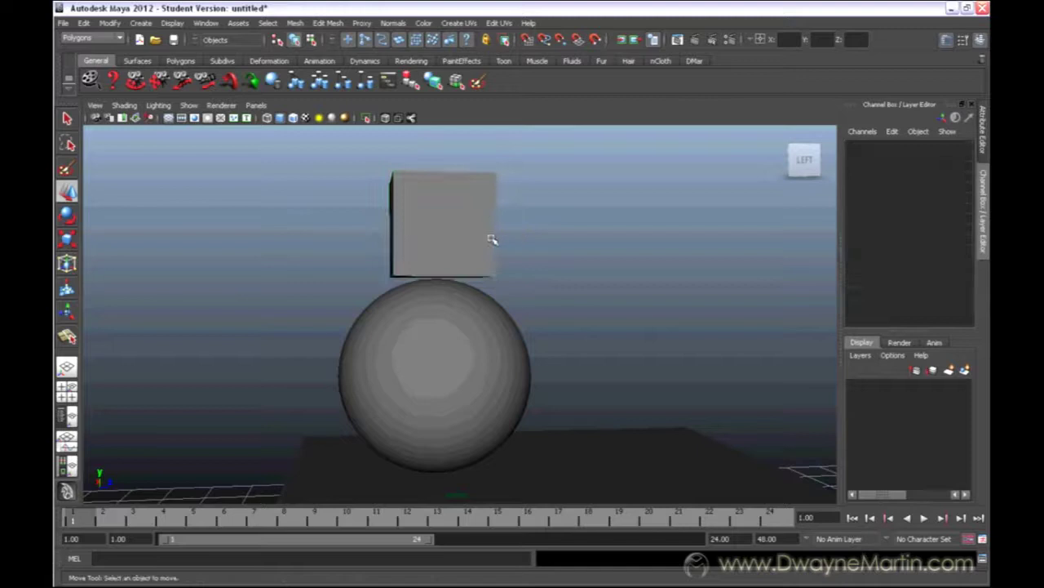
Step: Select the cube and the sphere together, leaving the table out of the selection
click(493, 239)
drag(530, 230, 586, 248)
scroll(509, 229, down, 3)
drag(405, 350, 407, 349)
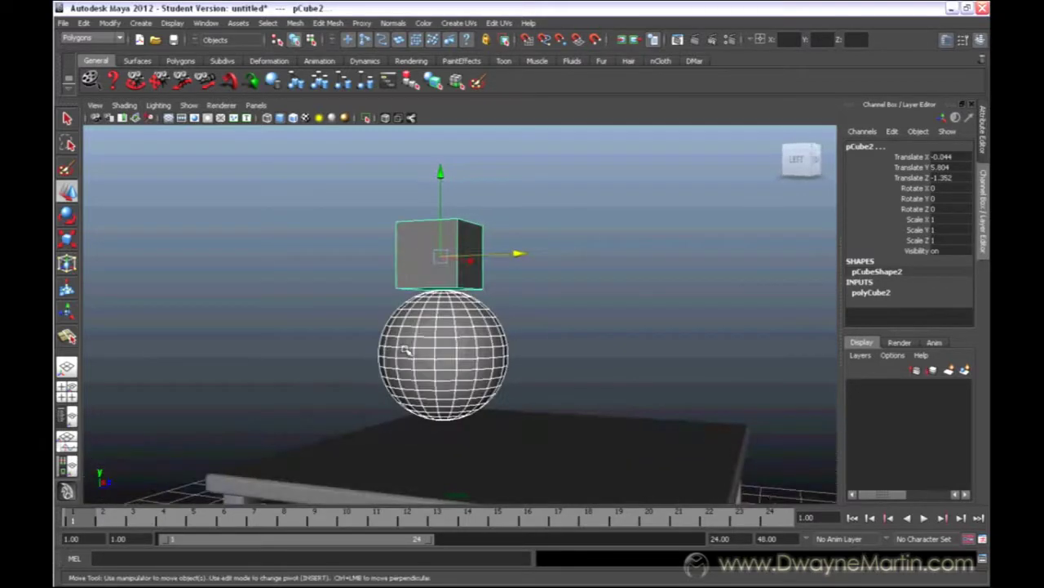
click(576, 263)
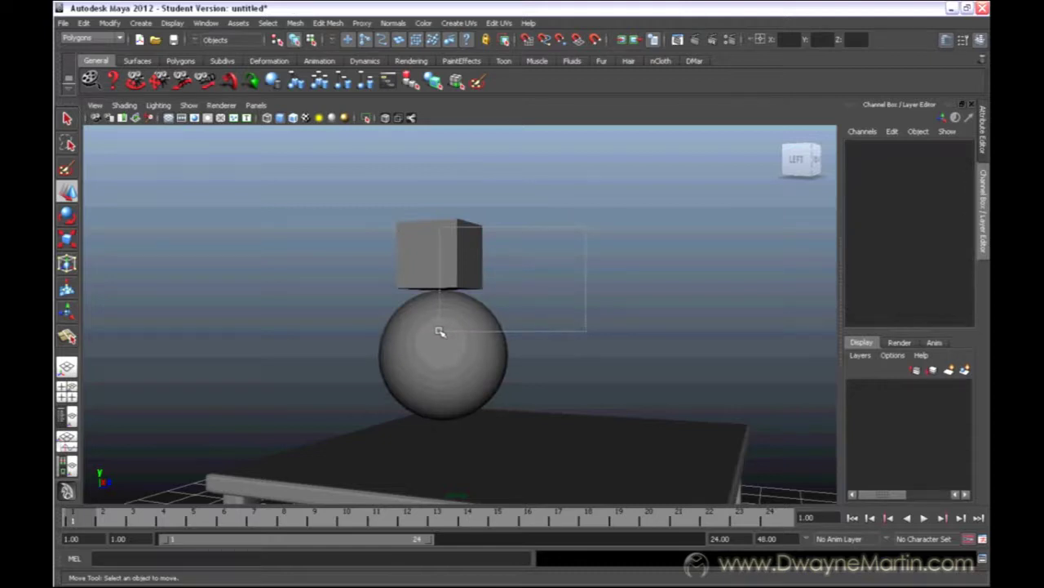
drag(430, 333, 425, 335)
Step: Try moving the selected cube and sphere and rotating them about the X axis, and undo both changes
alt+drag(522, 265, 657, 183)
key(ctrl+z)
alt+drag(742, 259, 549, 269)
key(e)
alt+drag(587, 304, 563, 296)
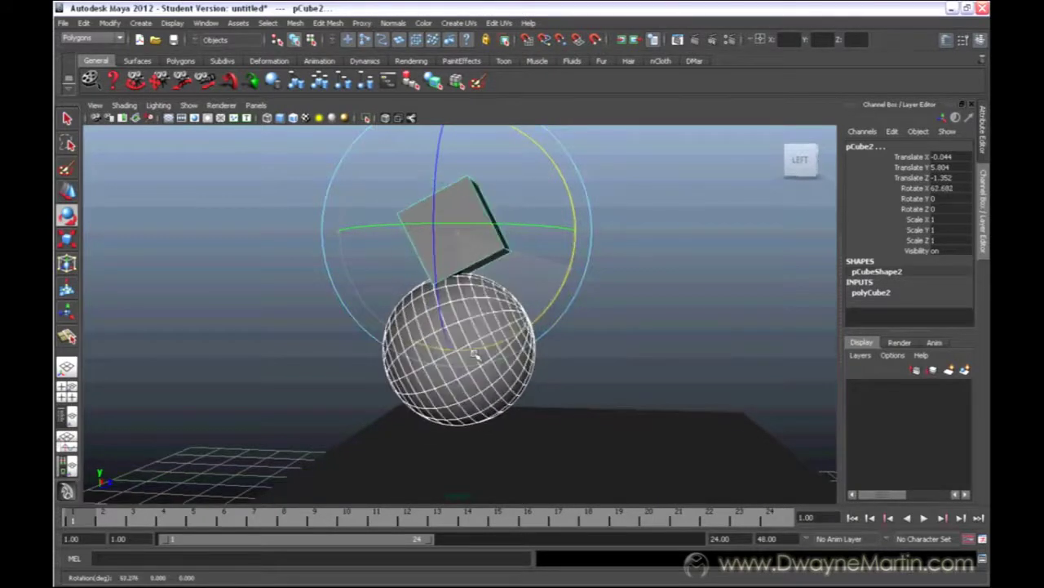
drag(475, 354, 577, 217)
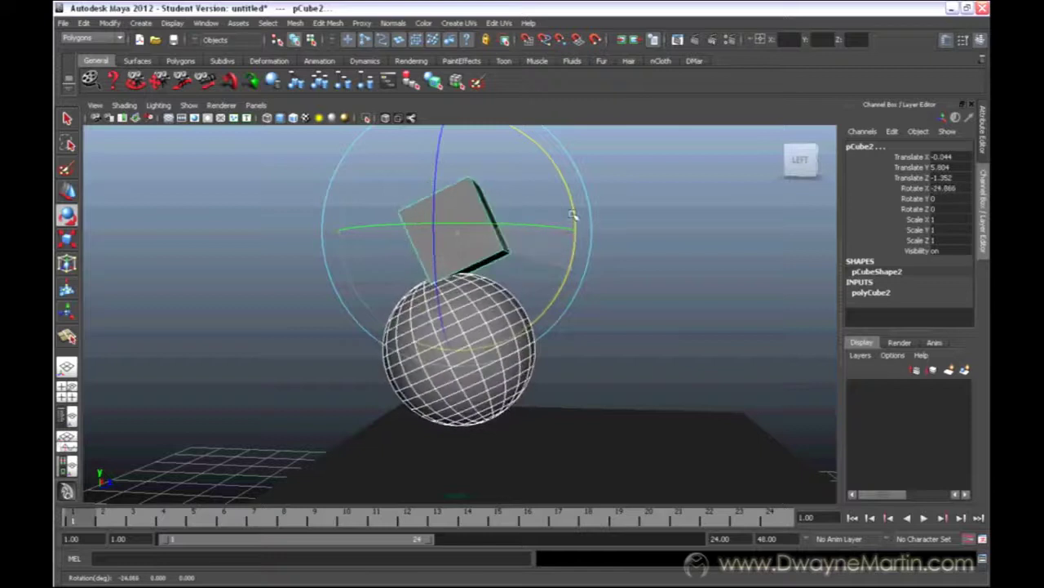
key(ctrl+z)
Step: Combine the selected cube and sphere into a single polygon mesh
alt+right_drag(664, 257, 555, 254)
alt+drag(554, 254, 576, 260)
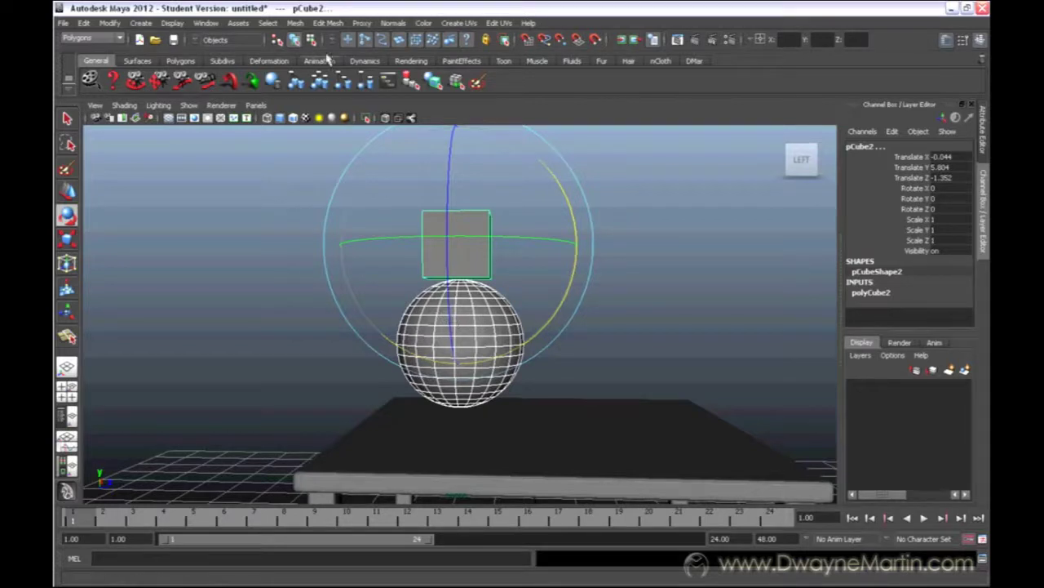
click(295, 23)
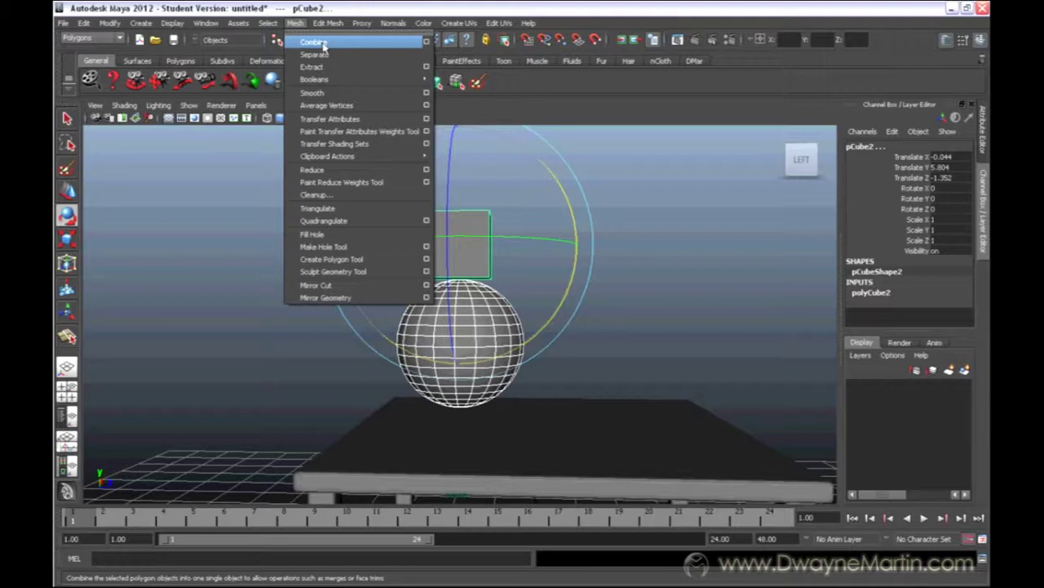
click(314, 42)
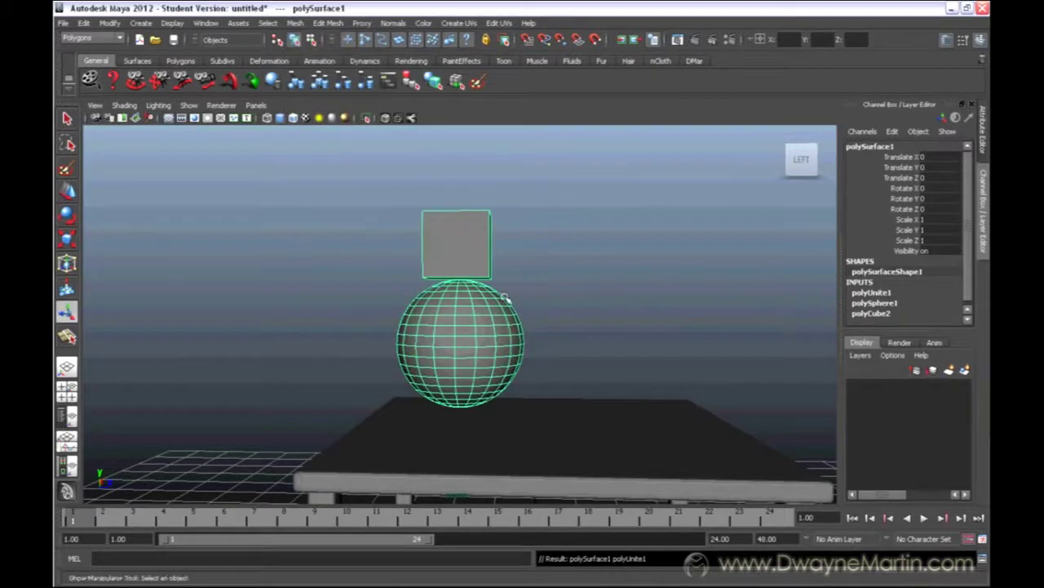
Step: Deselect the combined mesh and reselect it from several points on the cube and sphere to check that it picks as one object
click(548, 245)
click(492, 241)
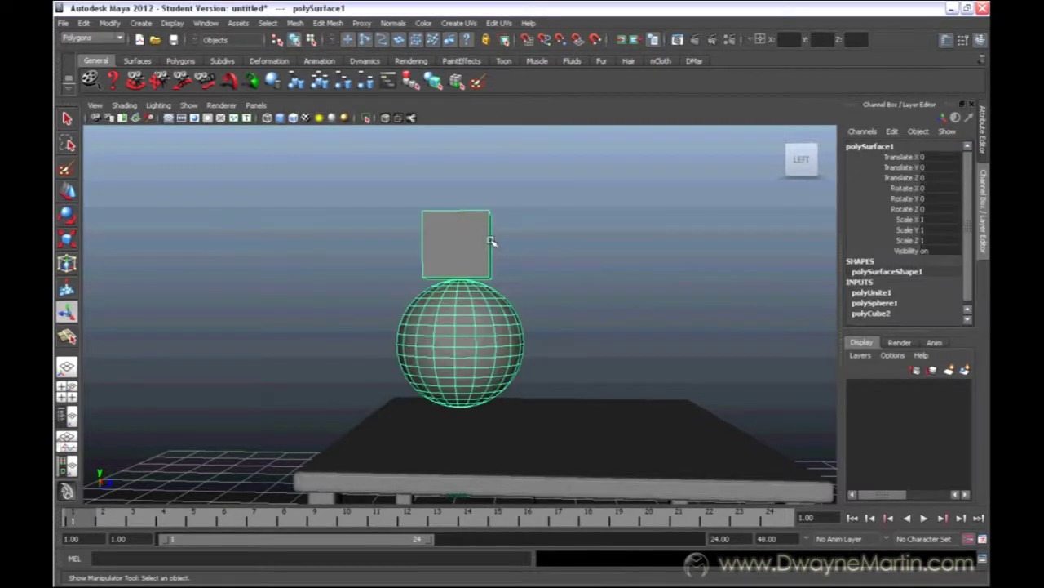
click(584, 242)
click(520, 352)
click(599, 322)
click(479, 278)
click(562, 282)
click(501, 335)
Step: Show the combined mesh's move manipulator and examine where its pivot sits relative to the geometry and the table
alt+right_drag(645, 283, 399, 269)
alt+middle_drag(471, 268, 456, 217)
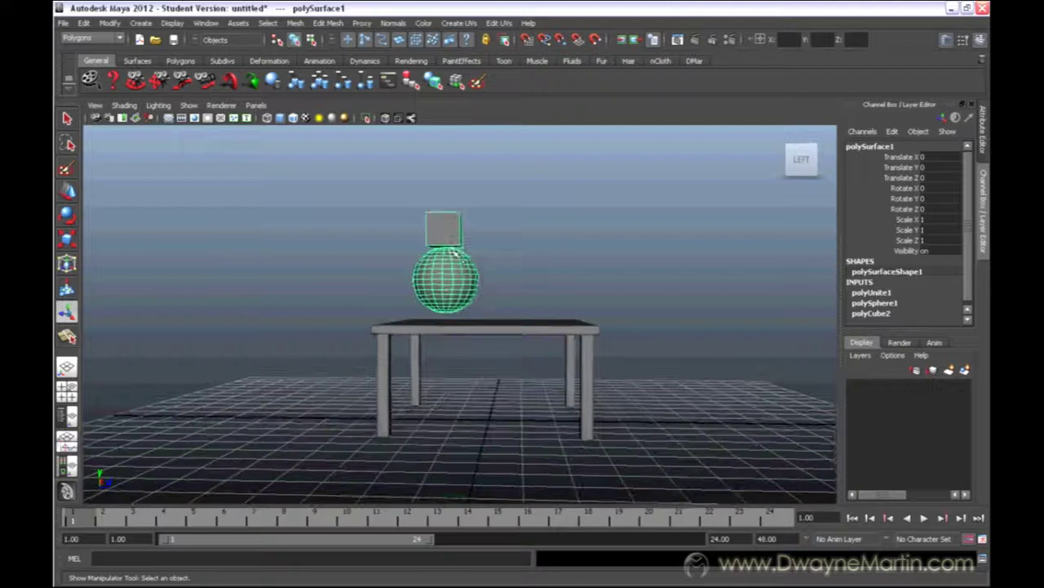
alt+right_drag(456, 218, 511, 264)
key(w)
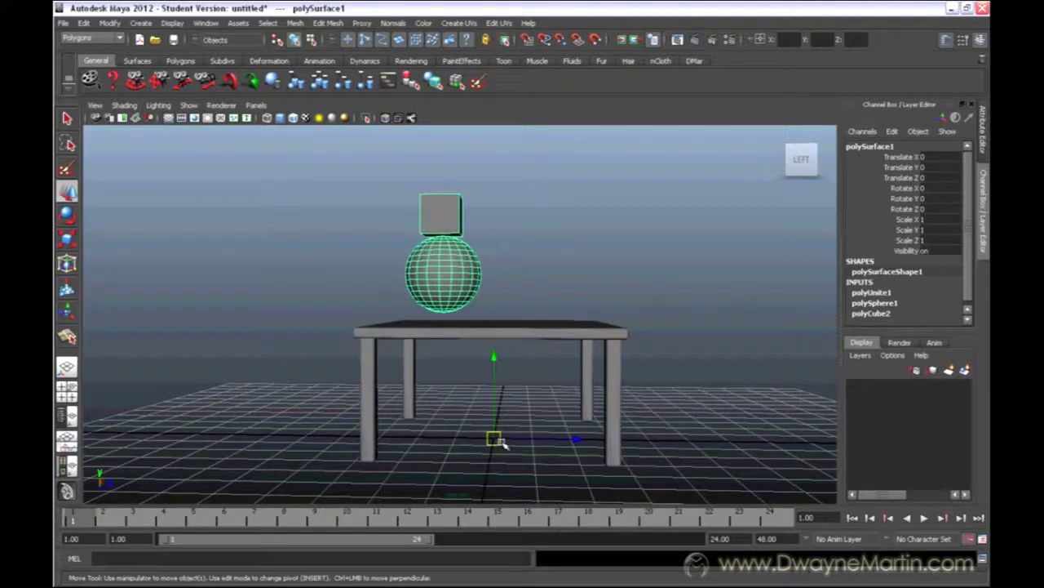
mouse_move(505, 441)
alt+mouse_down()
mouse_move(568, 443)
mouse_move(506, 430)
alt+mouse_up()
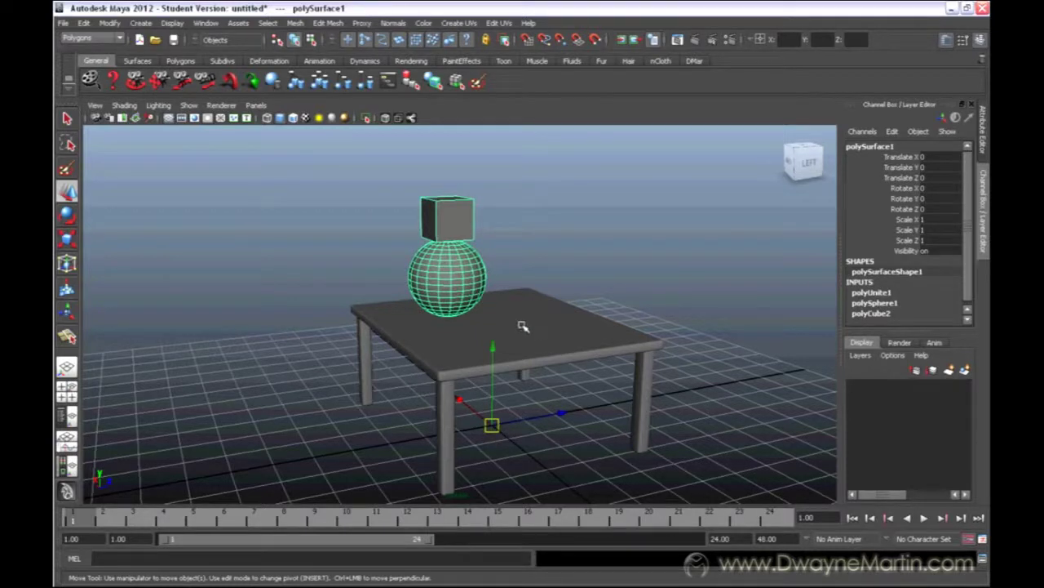
mouse_move(549, 335)
alt+mouse_down()
mouse_move(522, 319)
mouse_move(541, 319)
mouse_move(515, 354)
mouse_move(588, 364)
mouse_move(563, 355)
mouse_move(550, 296)
mouse_move(534, 304)
mouse_move(547, 338)
alt+mouse_up()
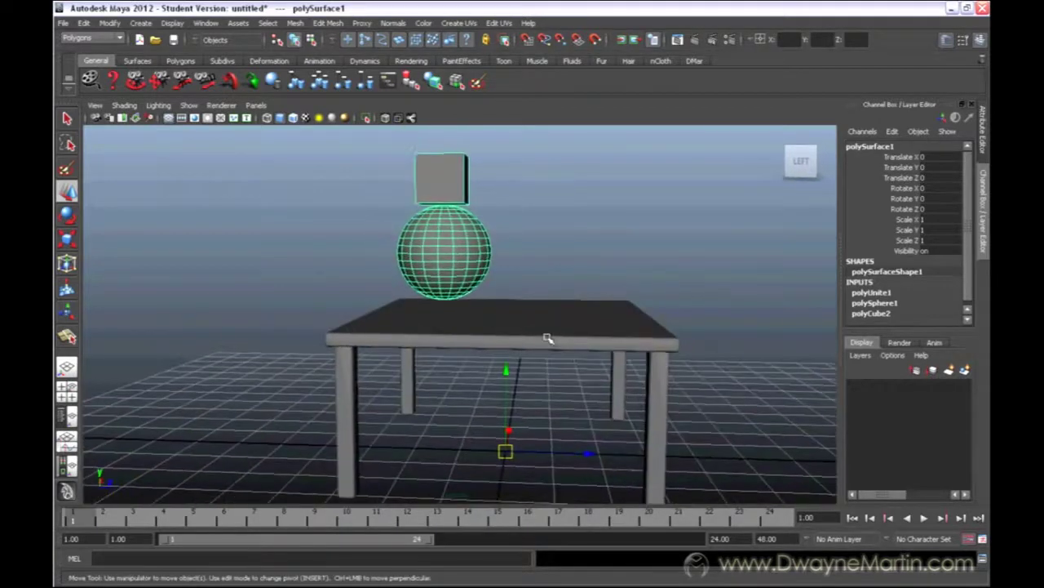
Step: Move the combined mesh's pivot into the upper part of the sphere and align it with the sphere's middle in the front view
key(Insert)
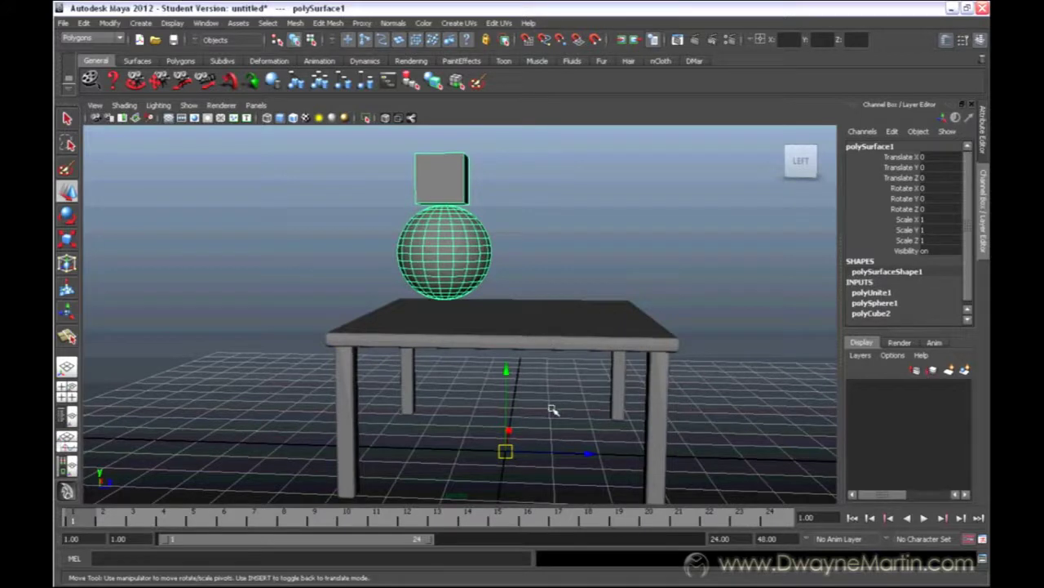
key(Insert)
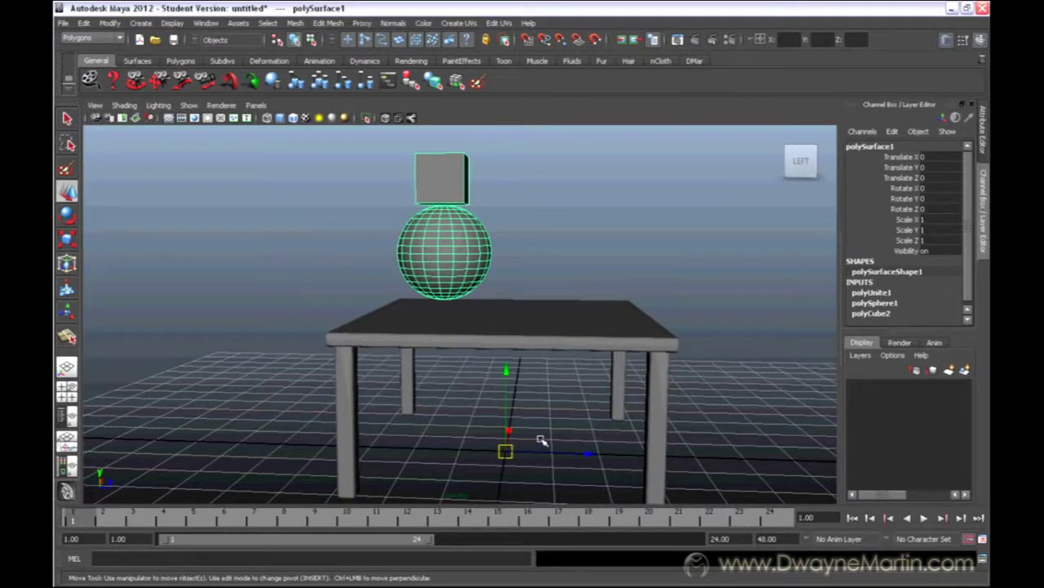
alt+middle_drag(541, 438, 528, 407)
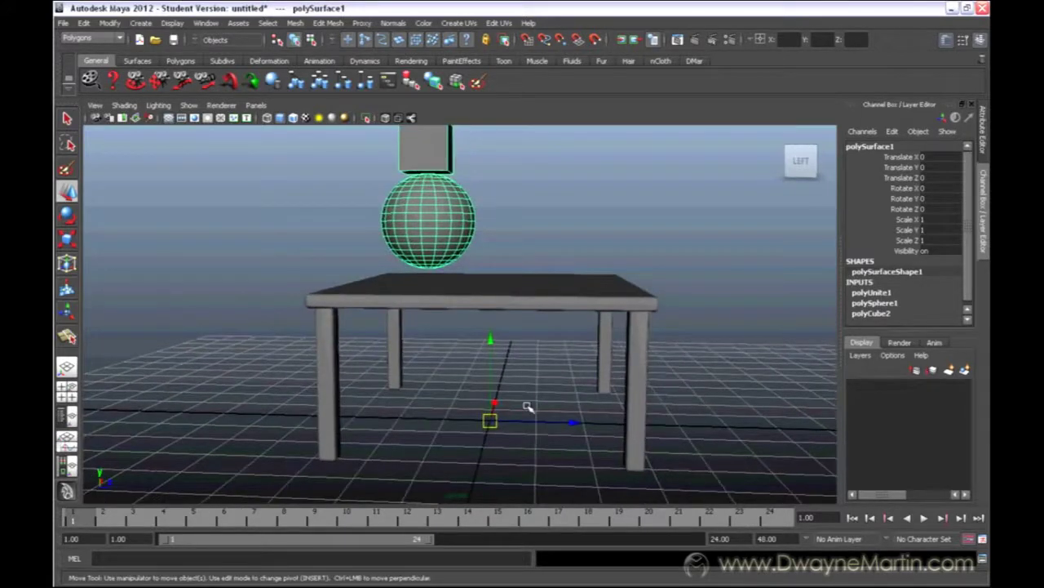
key(Insert)
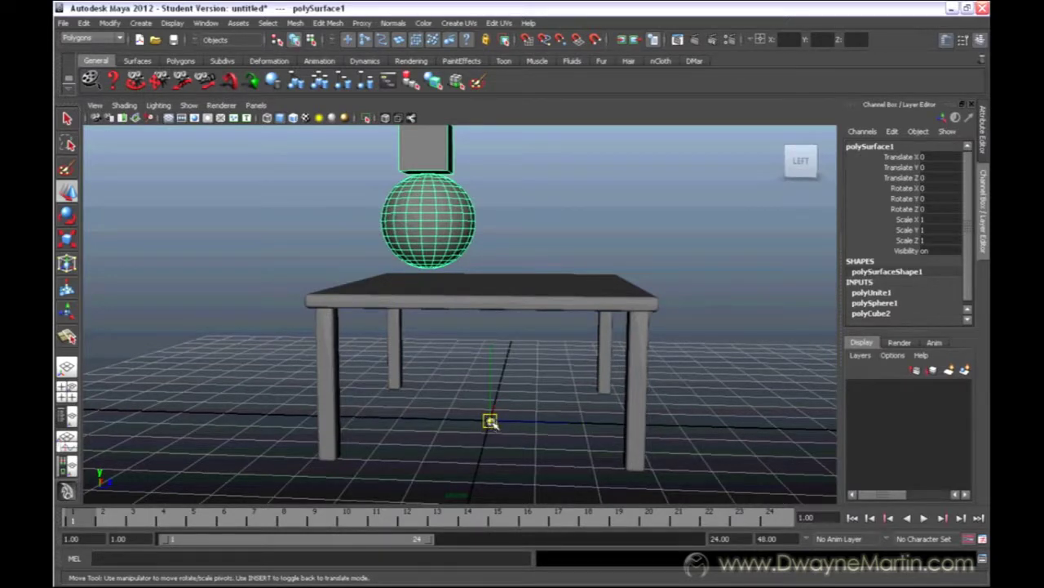
key(Insert)
key(Insert)
drag(490, 423, 485, 417)
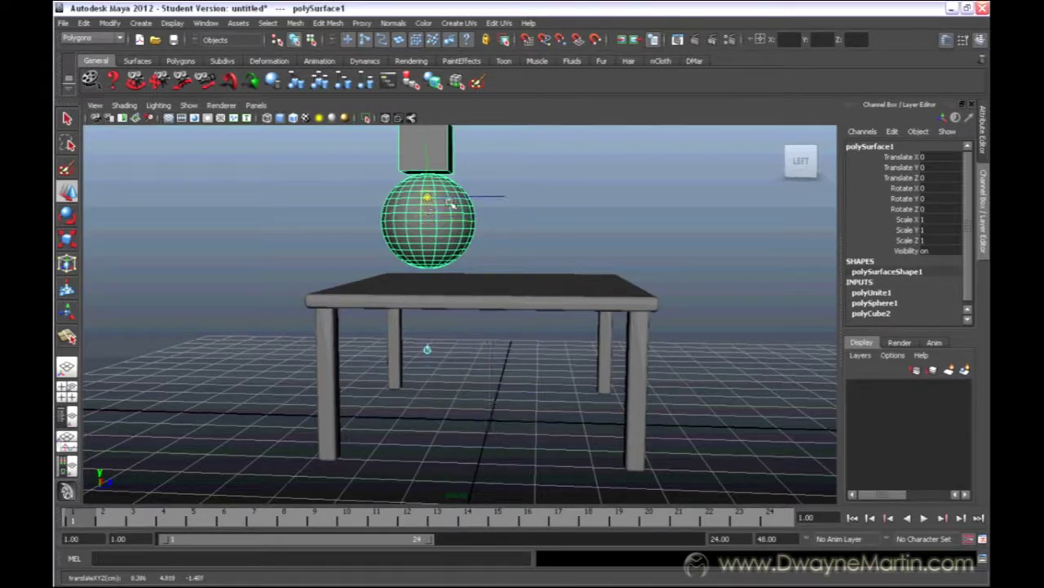
alt+drag(451, 203, 440, 359)
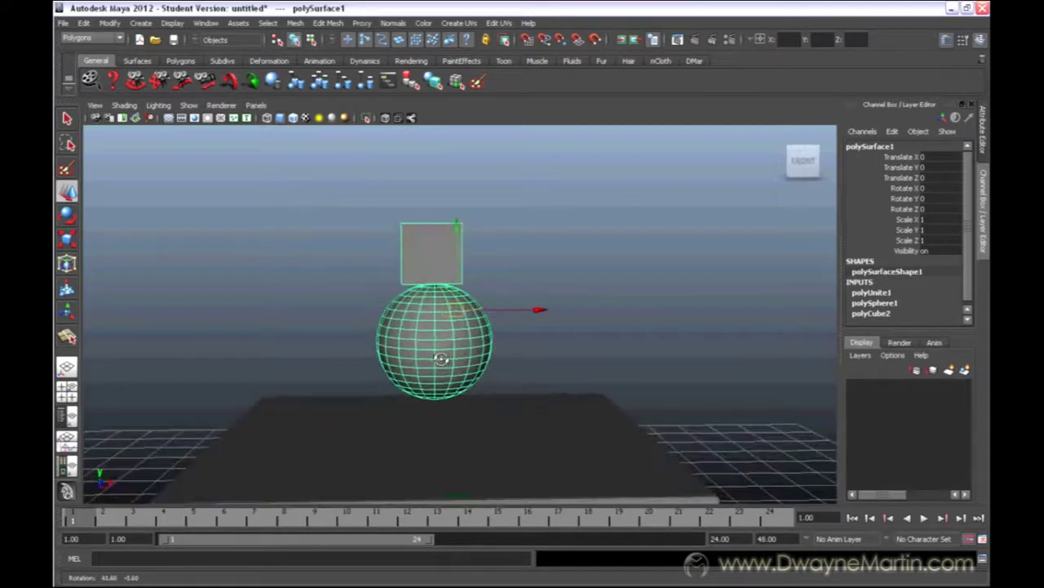
key(f)
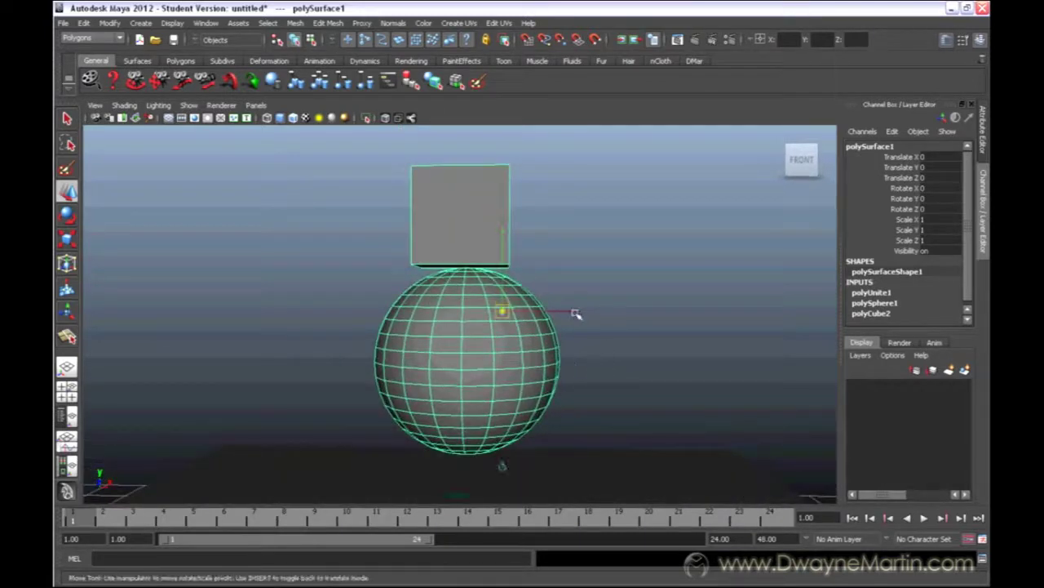
drag(573, 311, 532, 312)
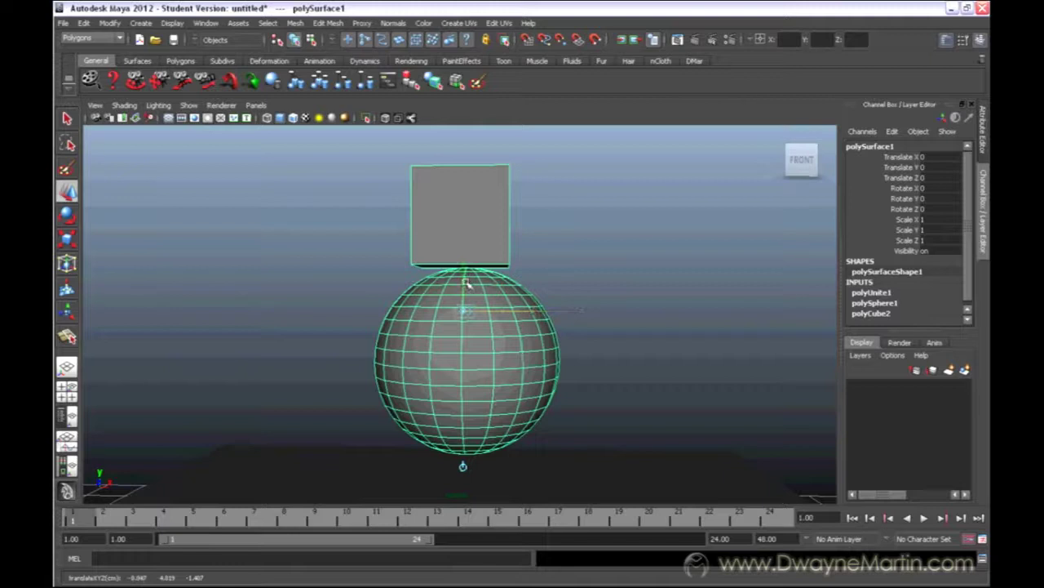
alt+drag(467, 323, 518, 316)
key(Insert)
Step: Move the combined mesh's pivot out into the empty space beside the sphere, above the table
alt+right_drag(625, 334, 397, 305)
alt+drag(397, 305, 471, 482)
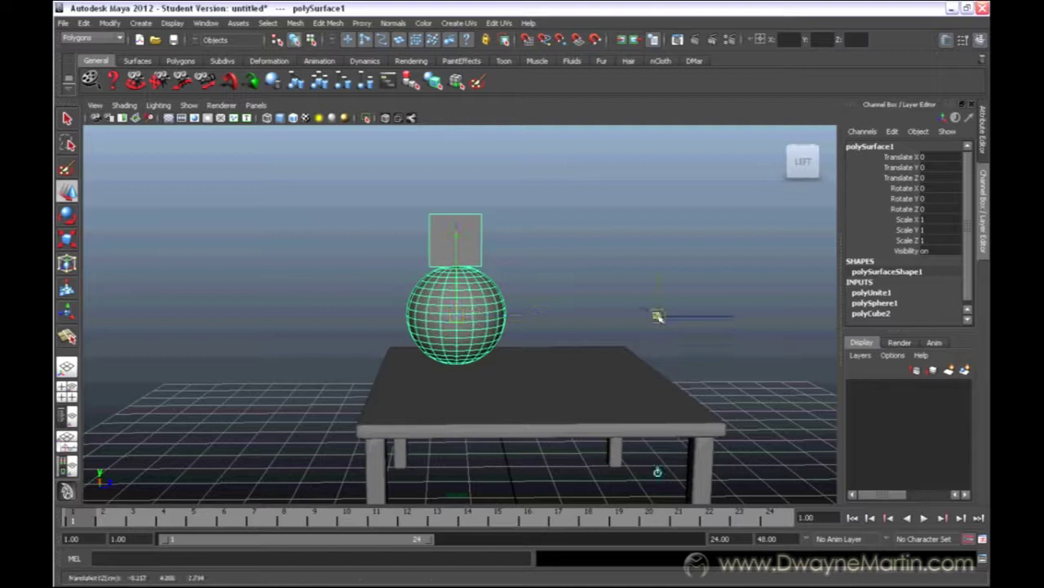
key(Insert)
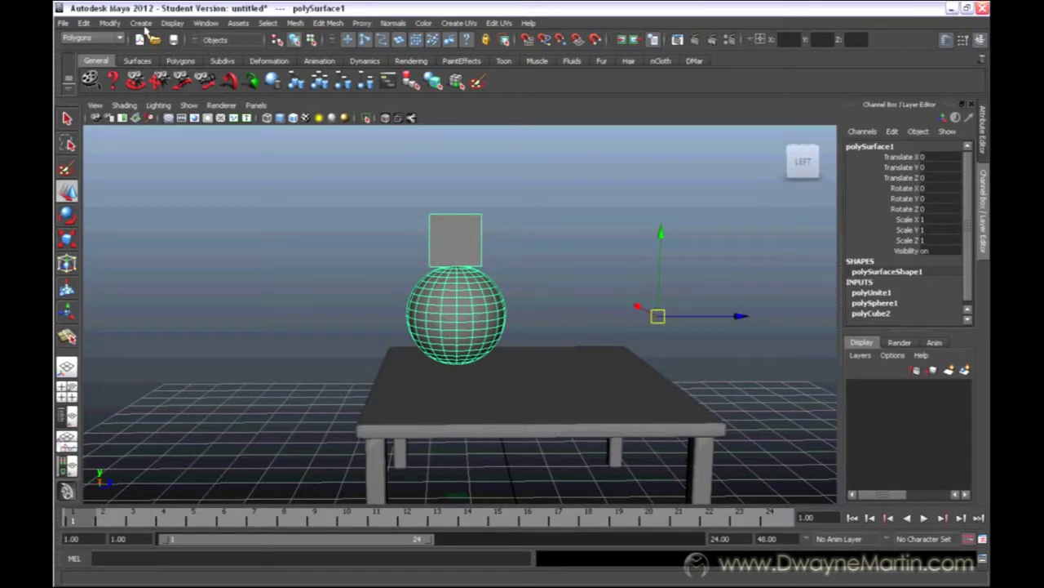
Step: Center the pivot of the combined mesh, and lower it vertically to the middle of the sphere
click(111, 24)
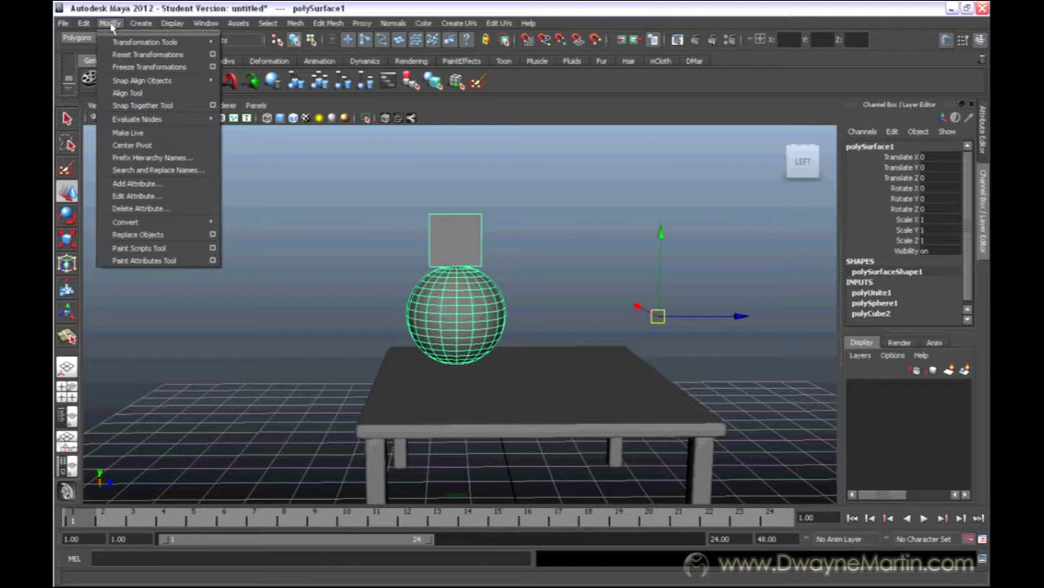
click(134, 145)
alt+drag(458, 237, 548, 245)
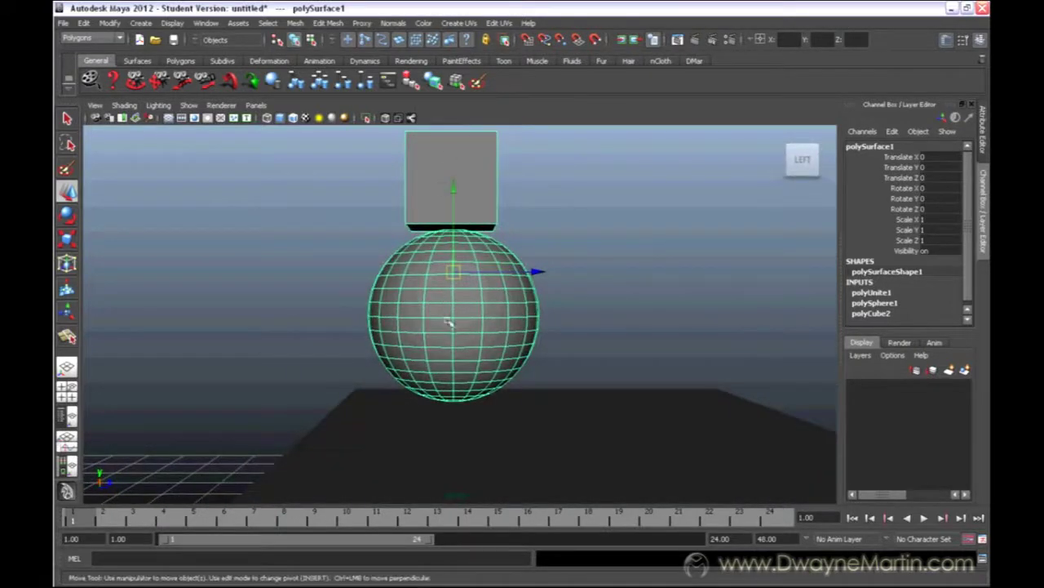
alt+drag(477, 291, 473, 282)
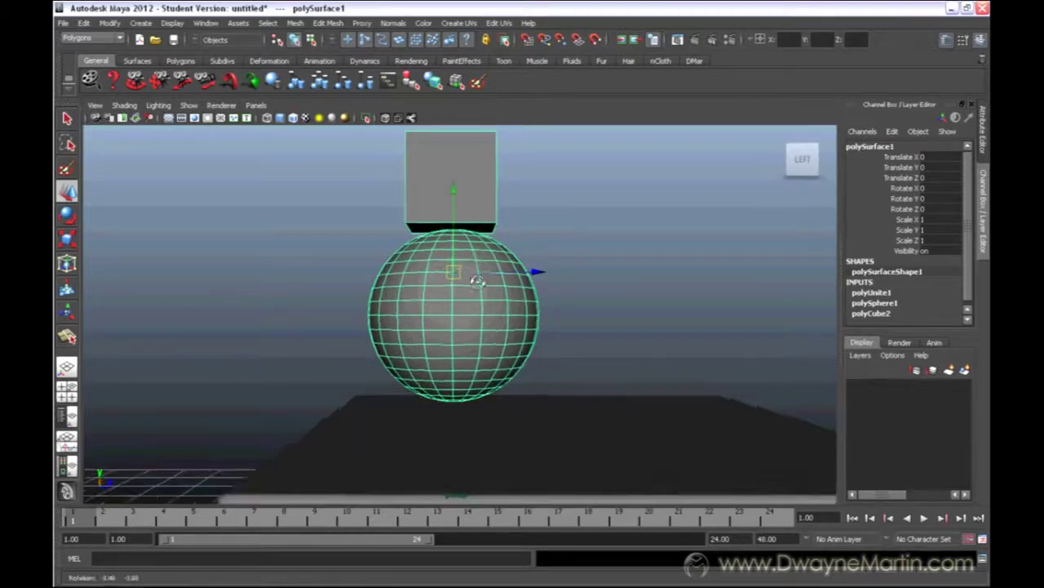
alt+right_drag(473, 282, 497, 286)
key(Insert)
drag(455, 214, 454, 226)
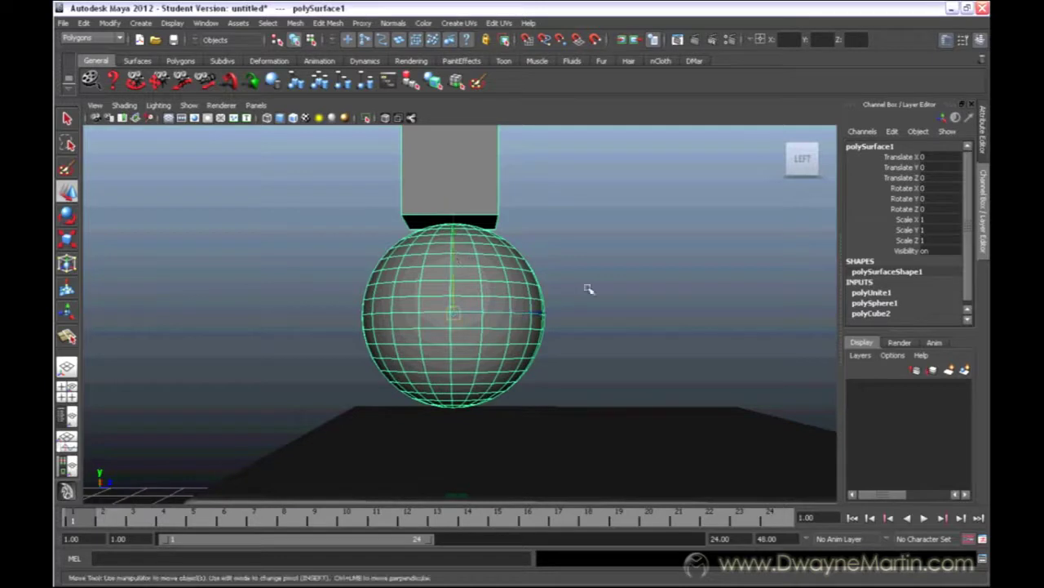
key(Insert)
Step: Rotate the combined mesh about 1.8 degrees around the X axis, using its pivot at the sphere's middle
alt+right_drag(588, 288, 501, 289)
alt+drag(501, 289, 519, 304)
key(e)
drag(543, 236, 495, 293)
alt+right_drag(495, 293, 559, 275)
key(w)
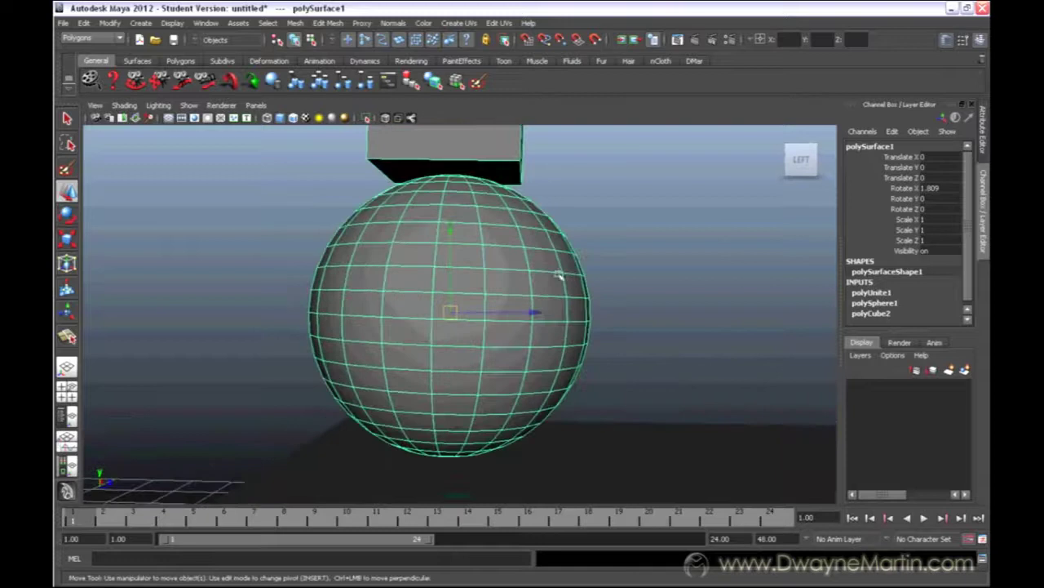
Step: Separate the combined mesh back into an individual cube and sphere
alt+middle_drag(452, 275, 454, 340)
alt+right_drag(454, 340, 653, 340)
alt+middle_drag(542, 265, 541, 351)
alt+drag(541, 350, 634, 356)
alt+right_drag(667, 364, 471, 336)
alt+drag(471, 337, 455, 340)
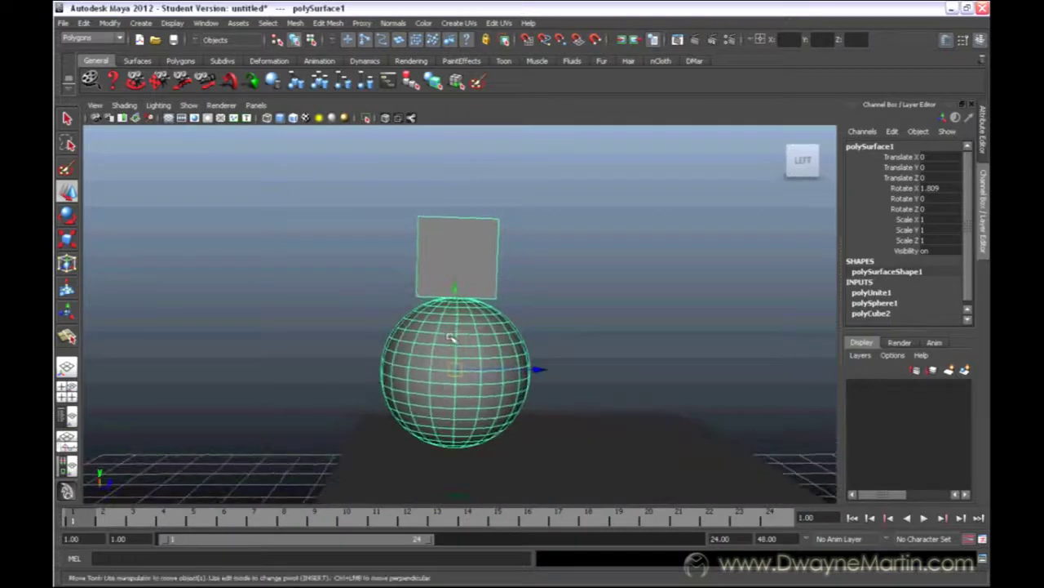
alt+right_drag(454, 340, 498, 341)
alt+middle_drag(497, 342, 492, 294)
alt+drag(492, 294, 480, 291)
click(330, 24)
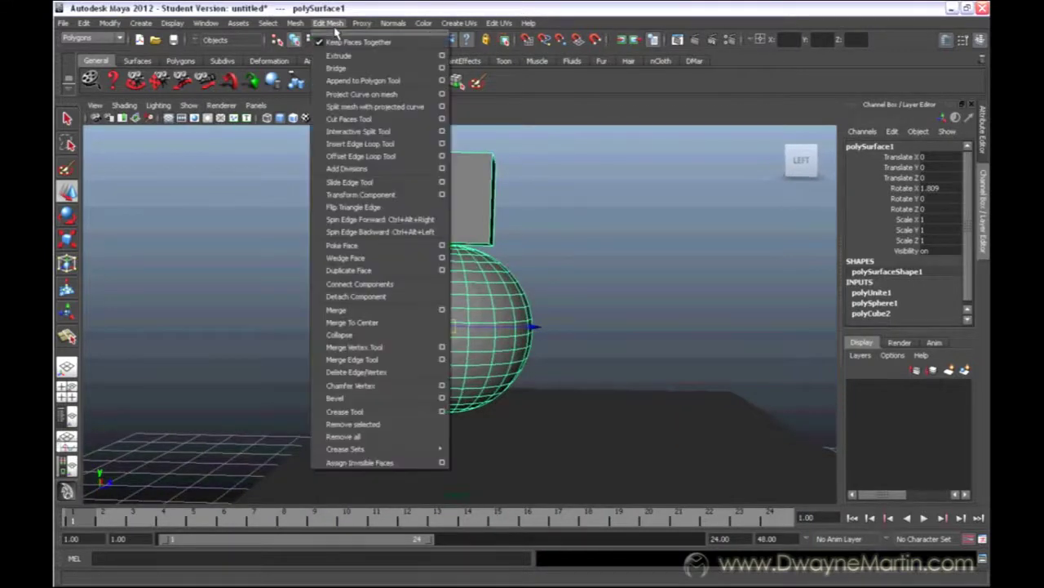
mouse_move(298, 24)
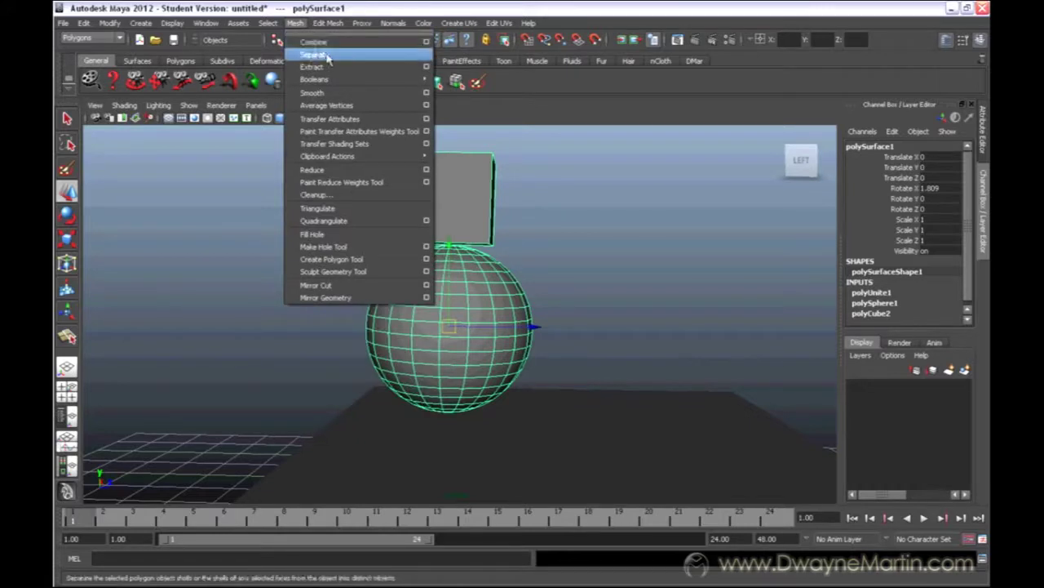
click(327, 57)
Step: Select the separated cube and sphere in turn with the Move tool to check where each object's pivot sits
click(491, 178)
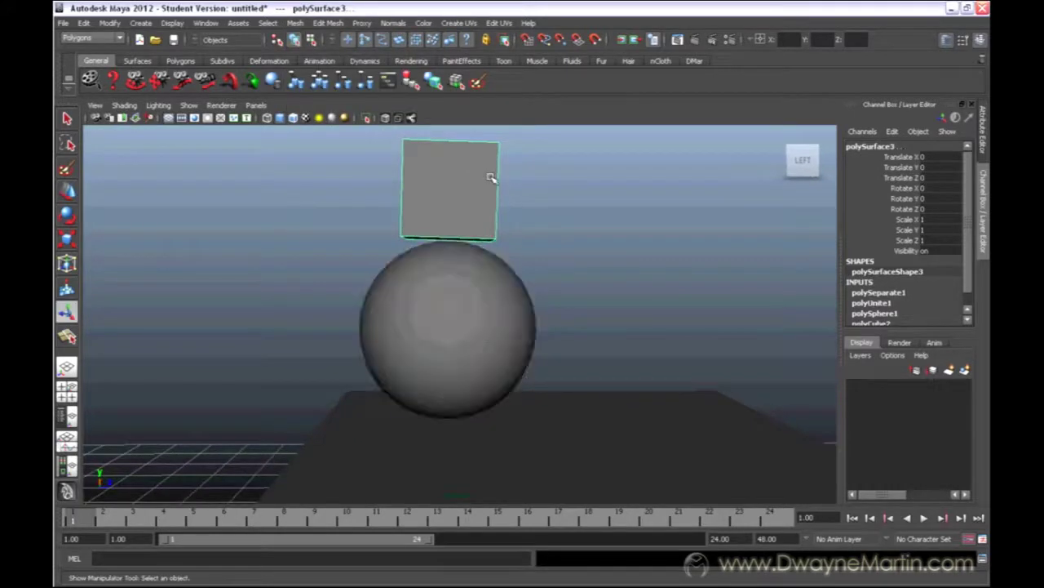
key(w)
alt+right_drag(651, 237, 357, 210)
alt+drag(424, 244, 510, 290)
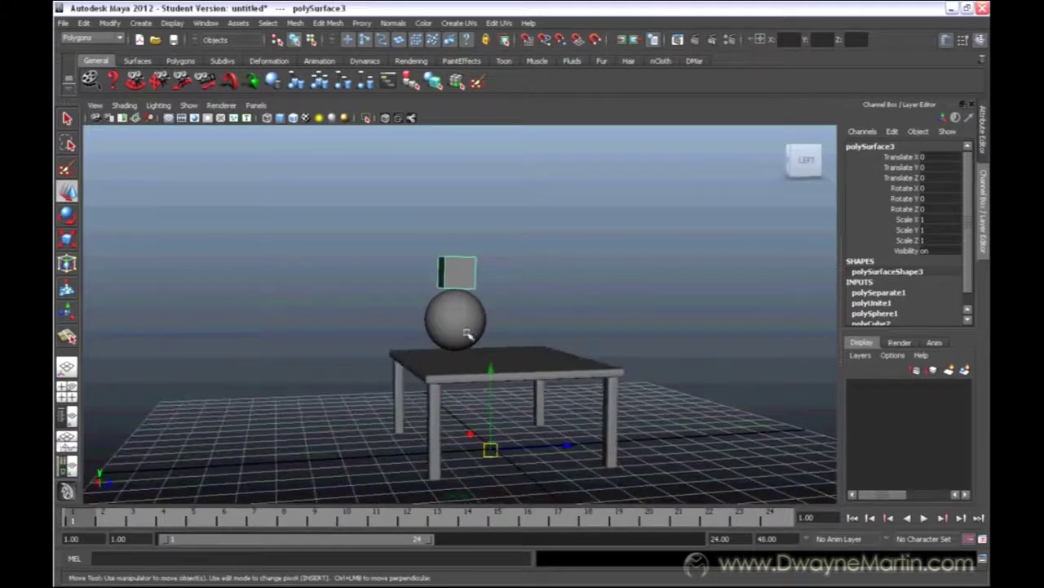
click(468, 334)
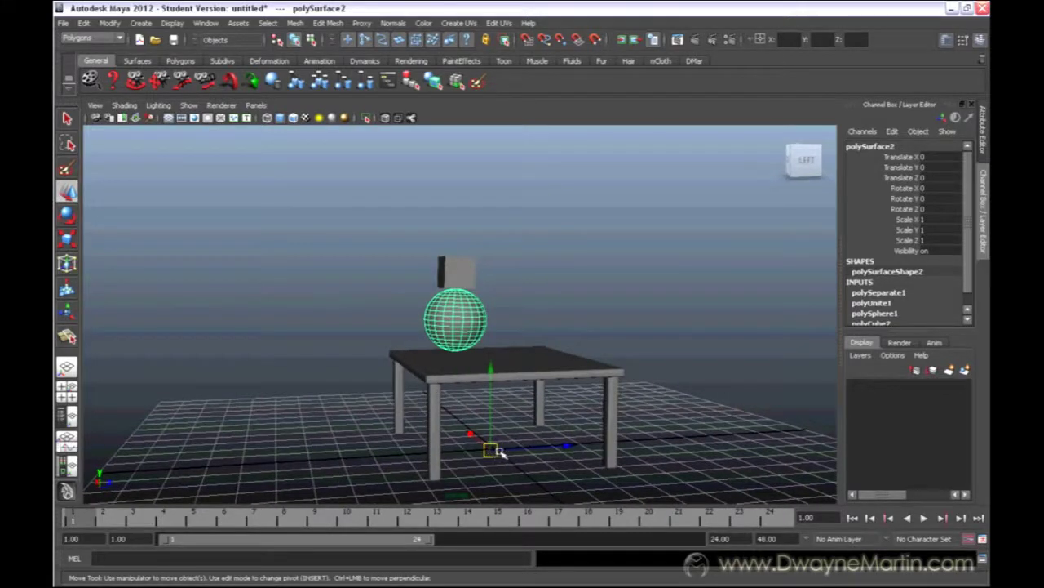
alt+right_drag(447, 433, 567, 435)
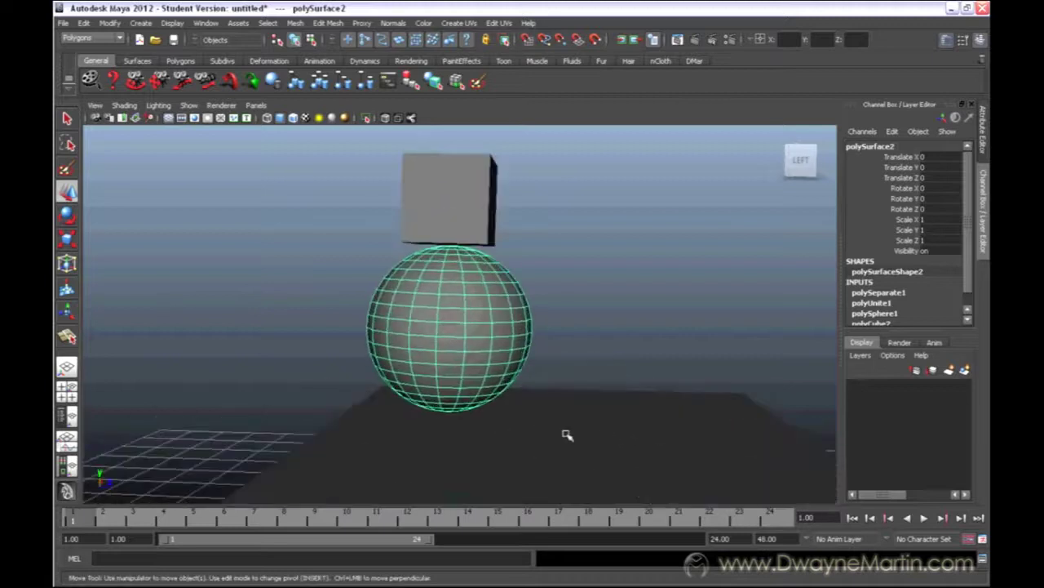
alt+right_drag(507, 292, 432, 285)
Step: Center the pivot of the separated cube above the sphere
click(477, 257)
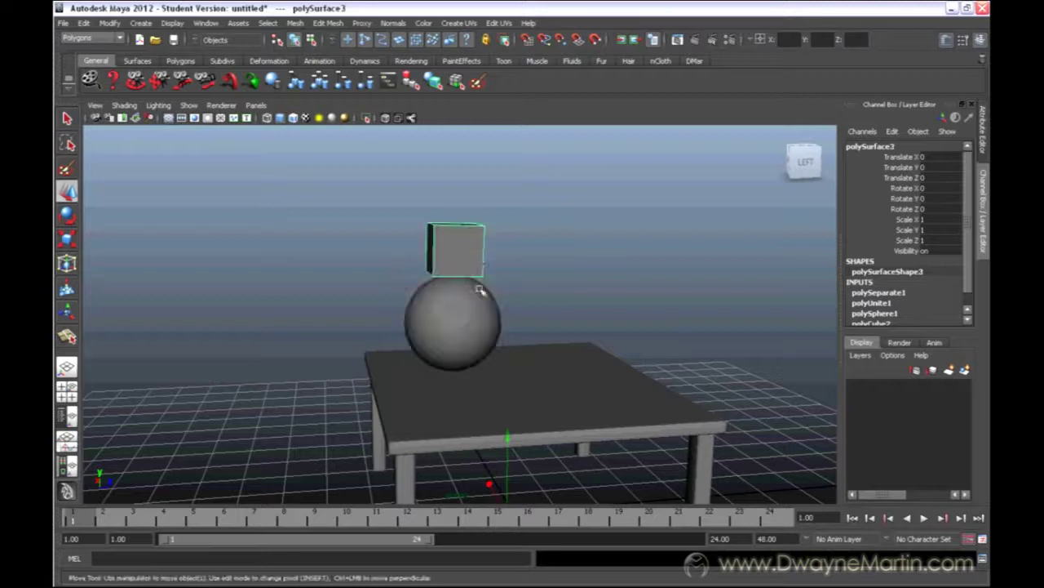
click(110, 23)
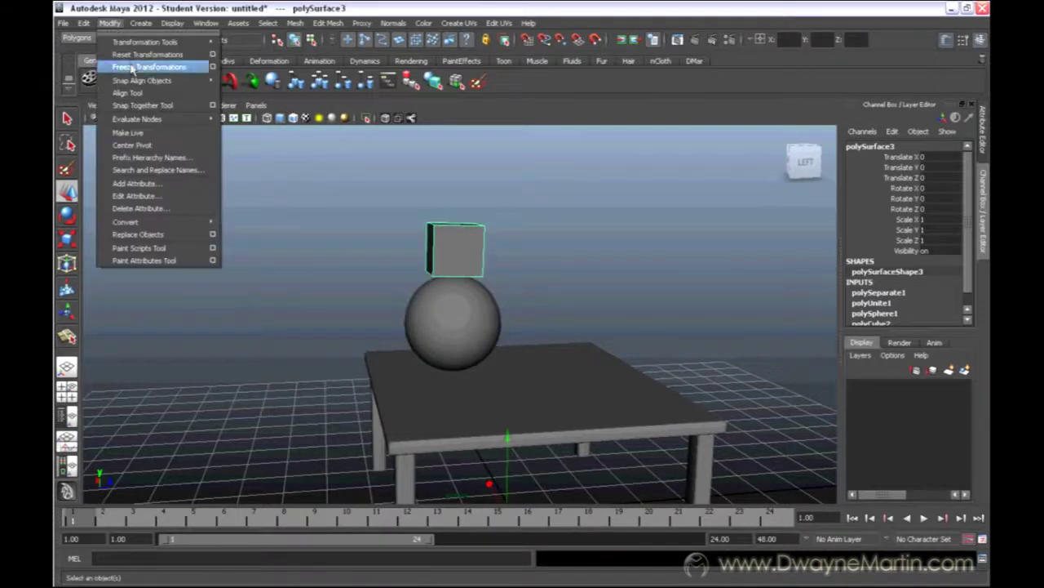
click(163, 146)
alt+right_drag(326, 237, 457, 265)
alt+drag(456, 266, 539, 278)
Step: Center the pivot of the separated sphere on the table, and inspect its placement
click(498, 263)
alt+right_drag(539, 277, 246, 279)
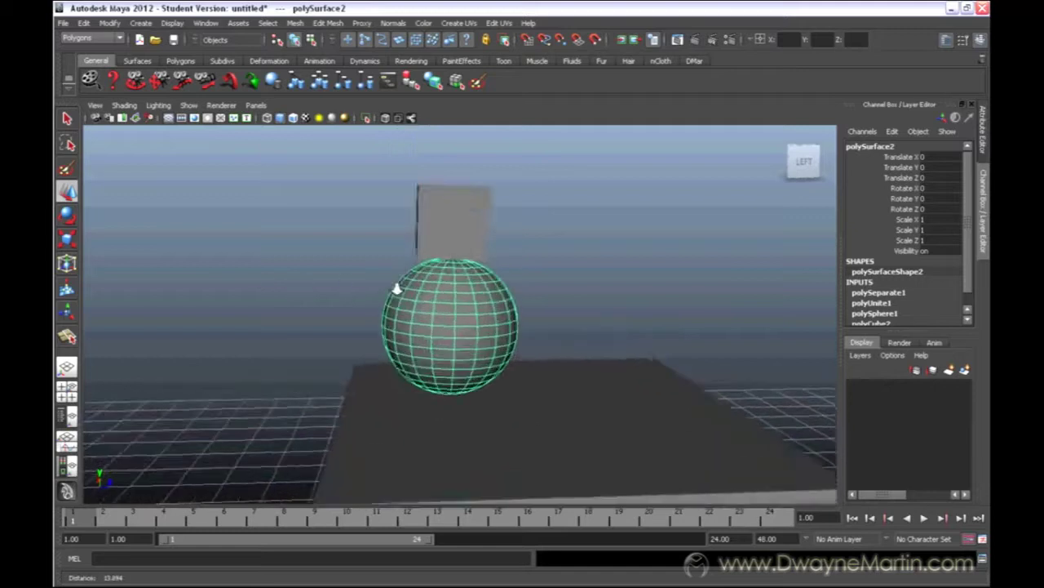
alt+right_drag(396, 289, 231, 277)
alt+drag(231, 276, 286, 283)
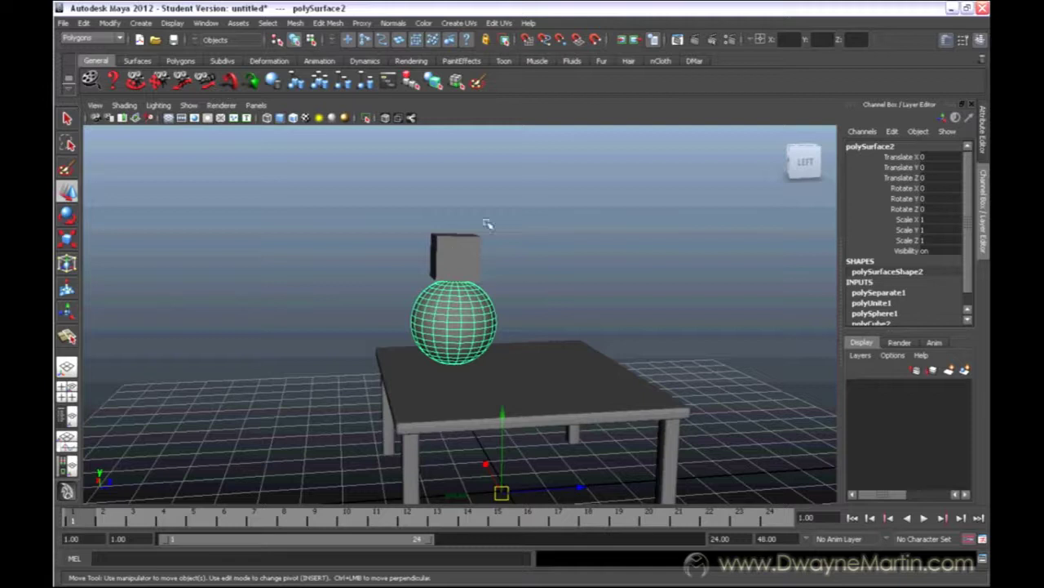
click(111, 23)
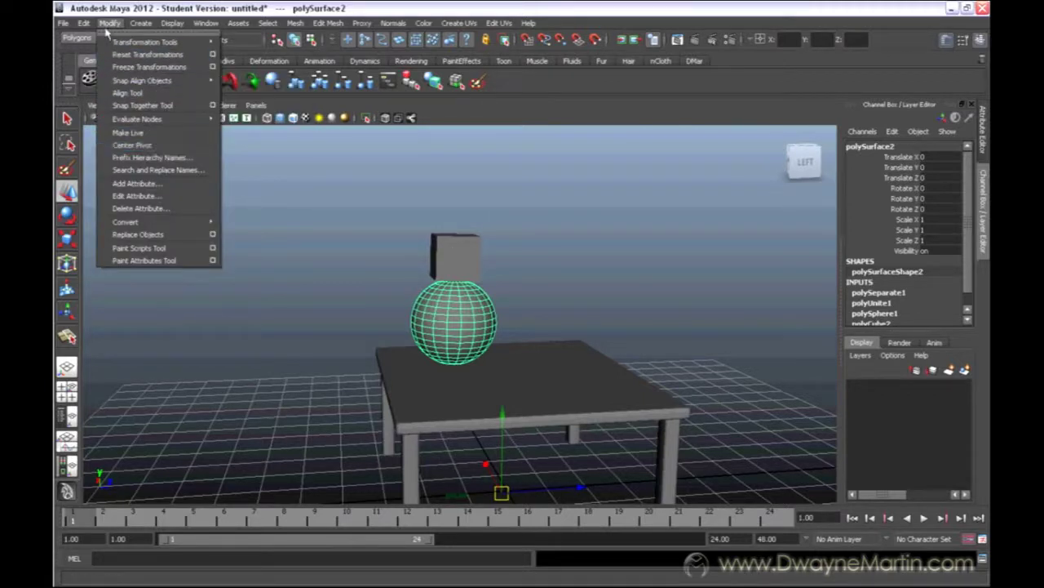
click(107, 24)
alt+right_drag(490, 302, 571, 330)
alt+drag(572, 330, 503, 289)
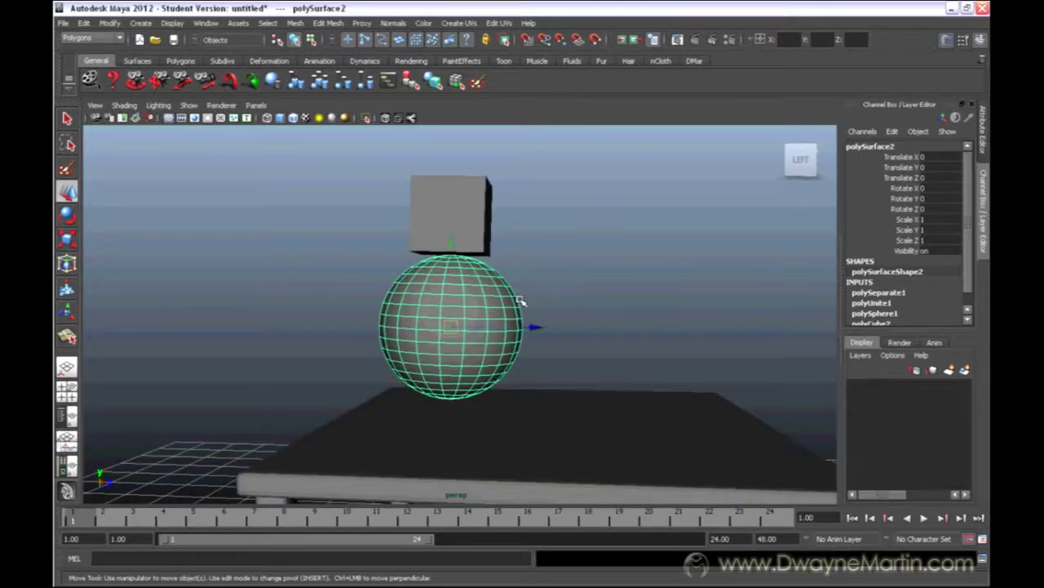
alt+drag(509, 296, 534, 314)
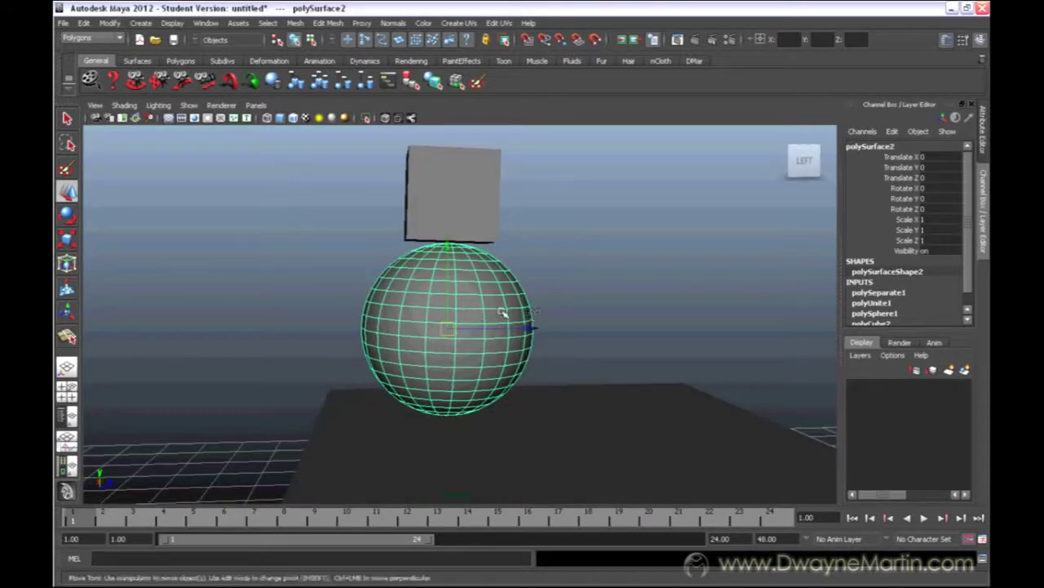